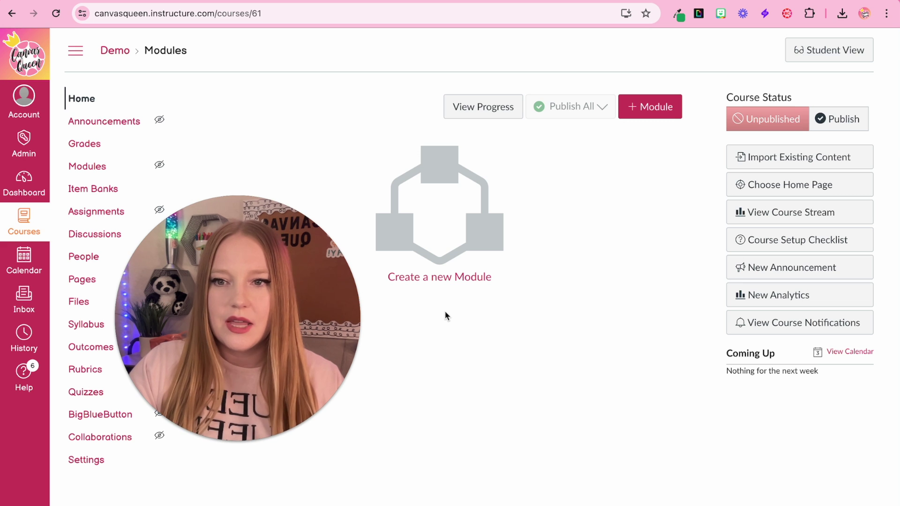
Upload Test Audio_summer-by-lake-bird-chirping-01.mp3 to the Demo course's Files.
{"action": "left_click", "coordinate": [79, 301]}
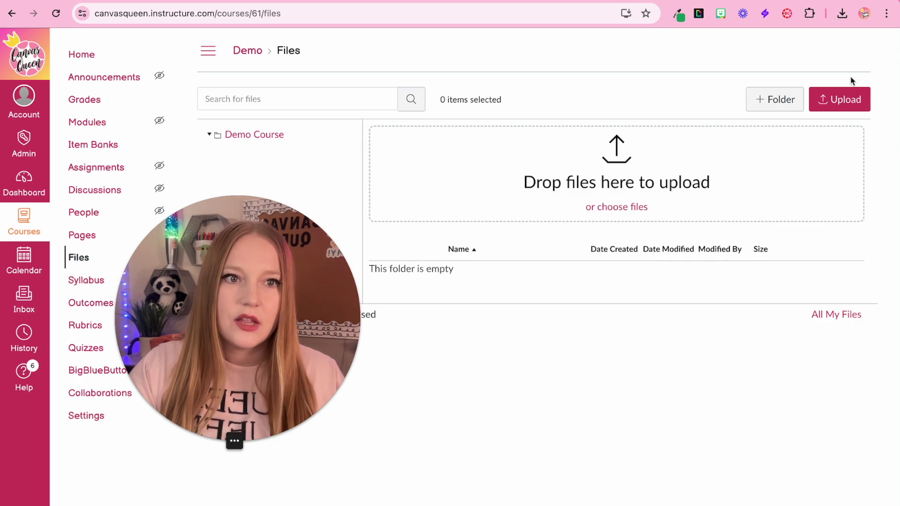
{"action": "left_click", "coordinate": [821, 108]}
{"action": "left_click", "coordinate": [380, 161]}
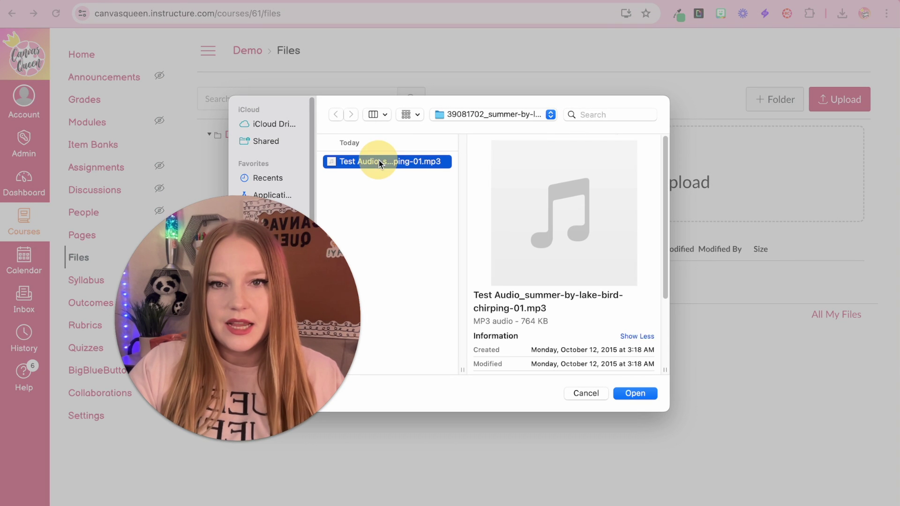
{"action": "left_click", "coordinate": [629, 394]}
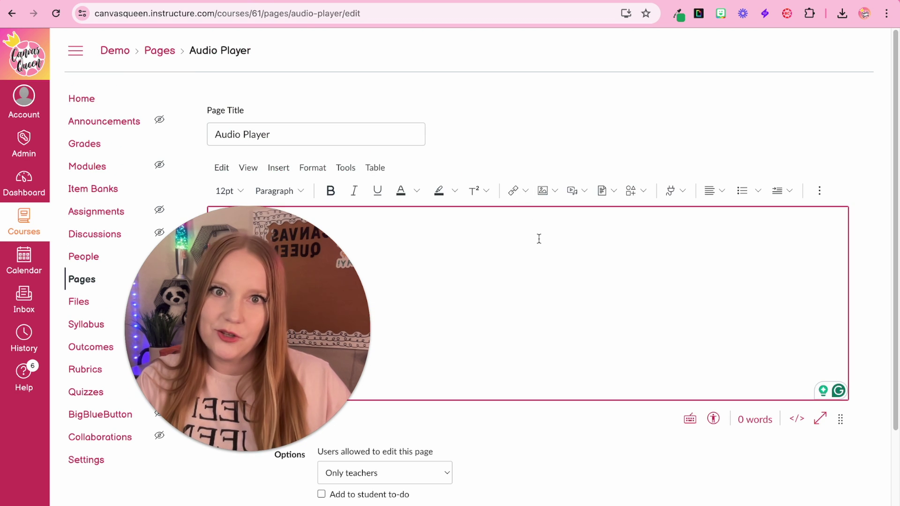
Embed the bird-chirping MP3 from Course Media into the page body, then save the page.
{"action": "scroll", "coordinate": [542, 239], "scroll_direction": "down", "scroll_amount": 2}
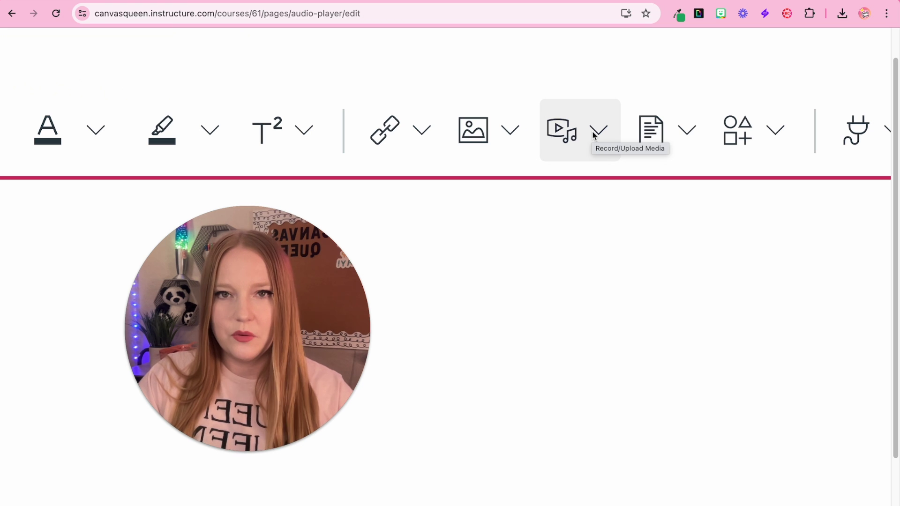
{"action": "left_click", "coordinate": [593, 134]}
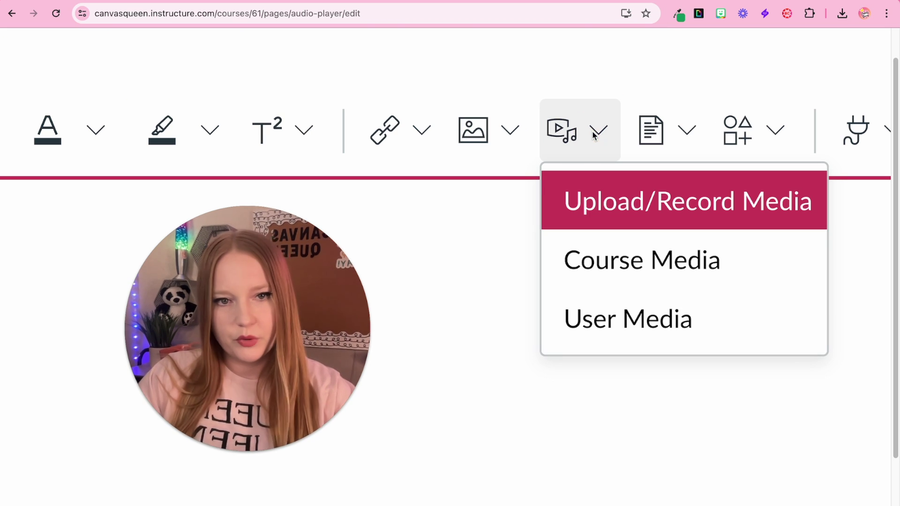
{"action": "left_click", "coordinate": [631, 262]}
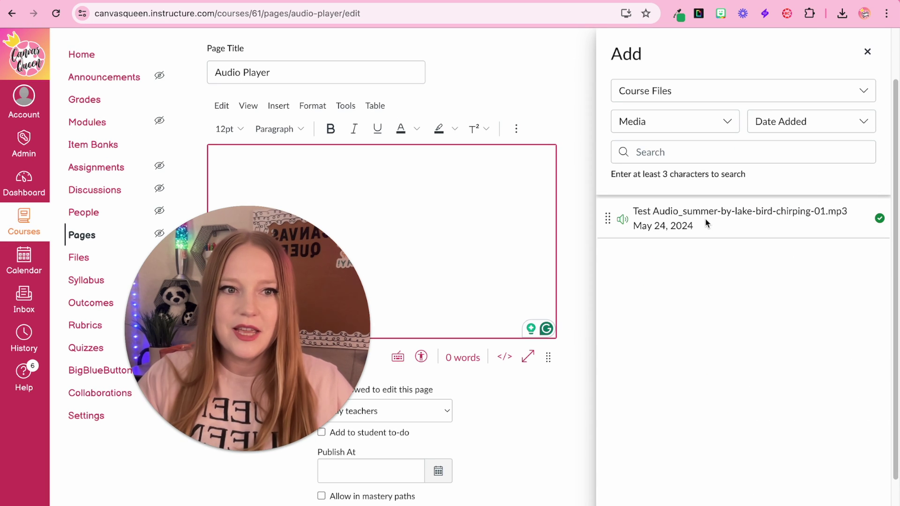
{"action": "left_click", "coordinate": [705, 218]}
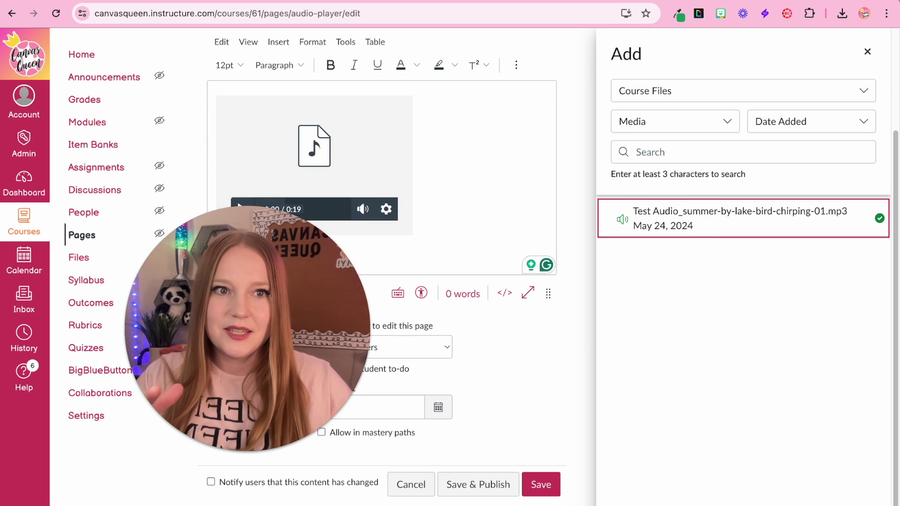
{"action": "left_click", "coordinate": [868, 52]}
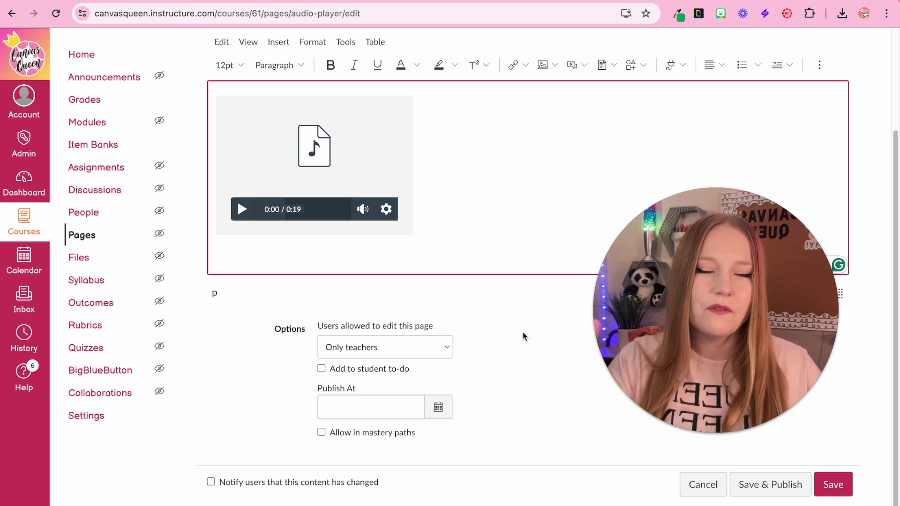
{"action": "left_click", "coordinate": [839, 487]}
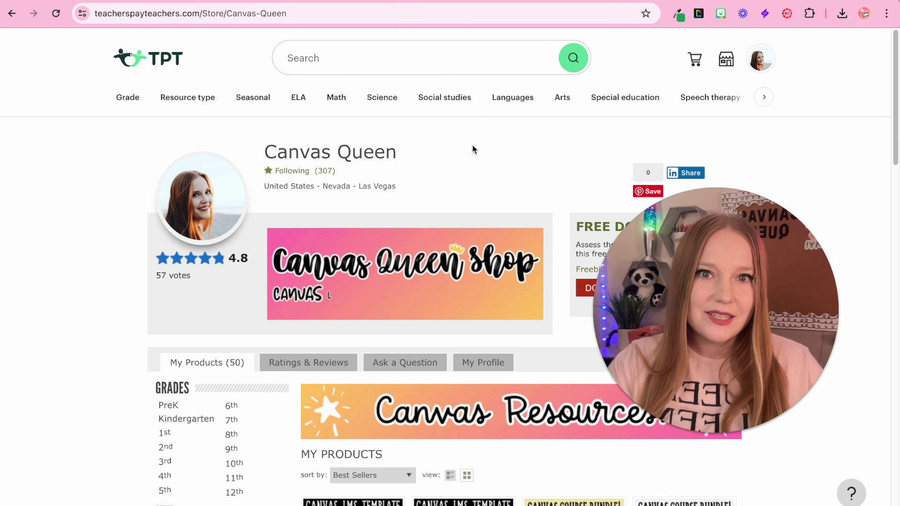
Sort the Canvas Queen store by Price (Ascending) and open the Canvas HTML Editor Code Keys product.
{"action": "scroll", "coordinate": [472, 149], "scroll_direction": "down", "scroll_amount": 4}
{"action": "left_click", "coordinate": [395, 282]}
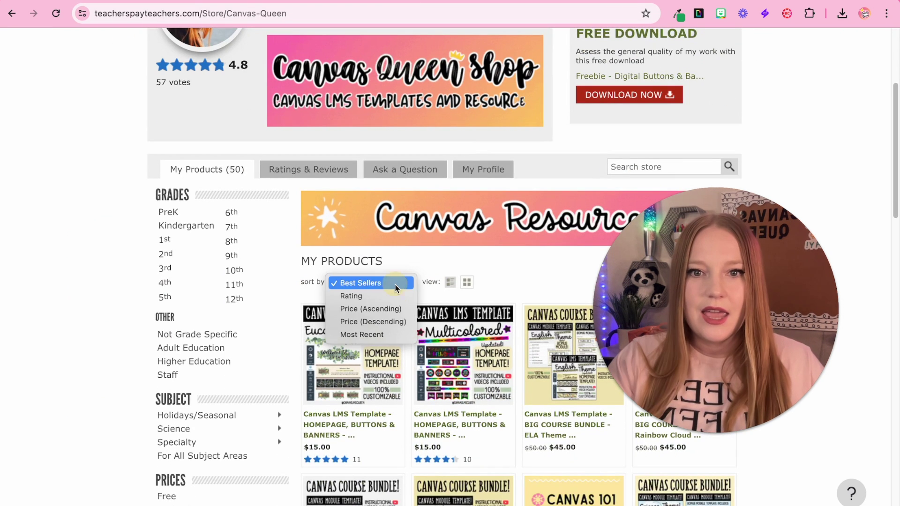
{"action": "left_click", "coordinate": [387, 309]}
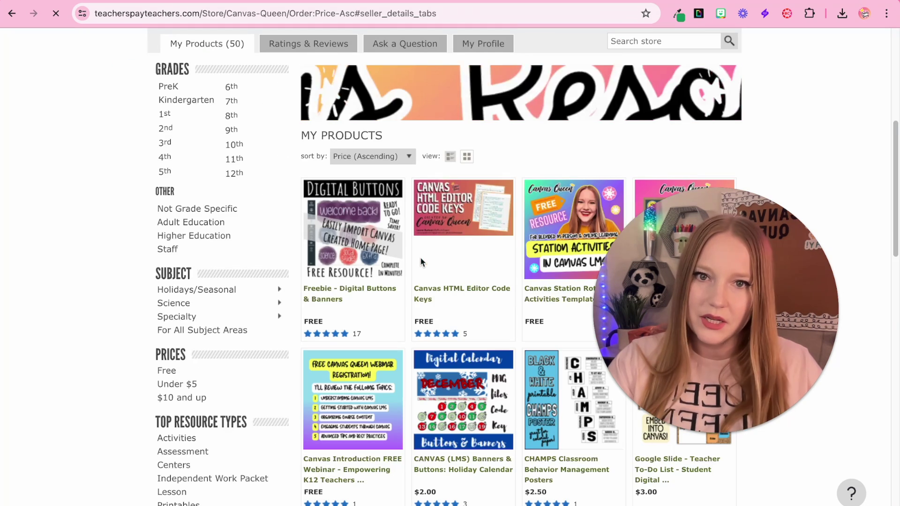
{"action": "mouse_move", "coordinate": [455, 253]}
{"action": "left_click", "coordinate": [448, 275]}
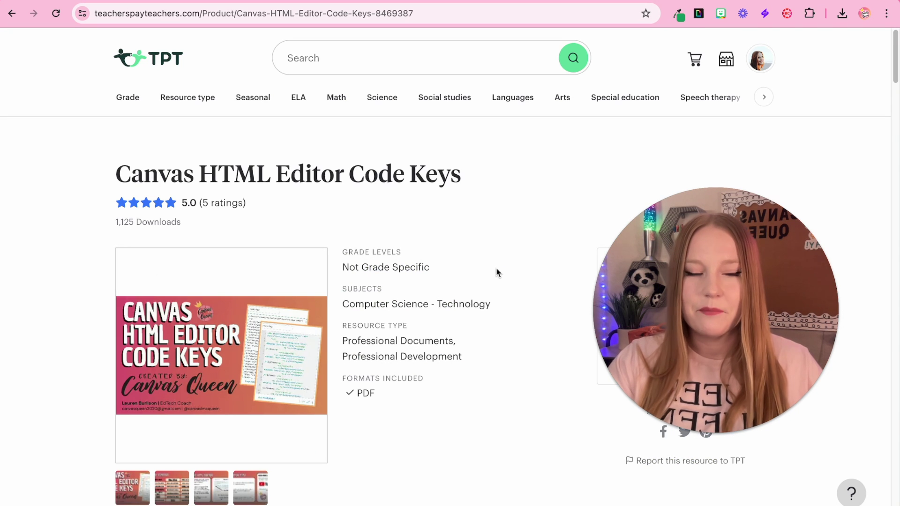
{"action": "scroll", "coordinate": [510, 150], "scroll_direction": "down", "scroll_amount": 2}
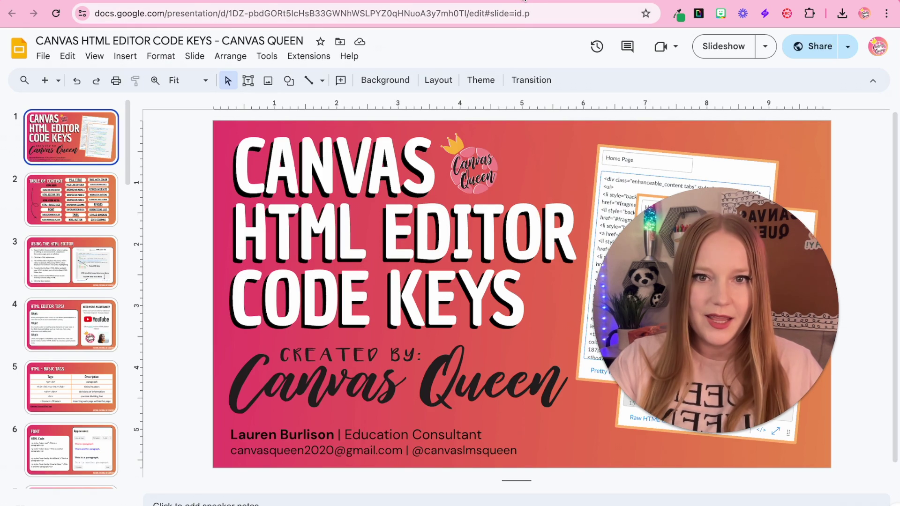
Jump via the Table of Content to the Audio Minimized Player slide and select its audio HTML code.
{"action": "left_click", "coordinate": [96, 207]}
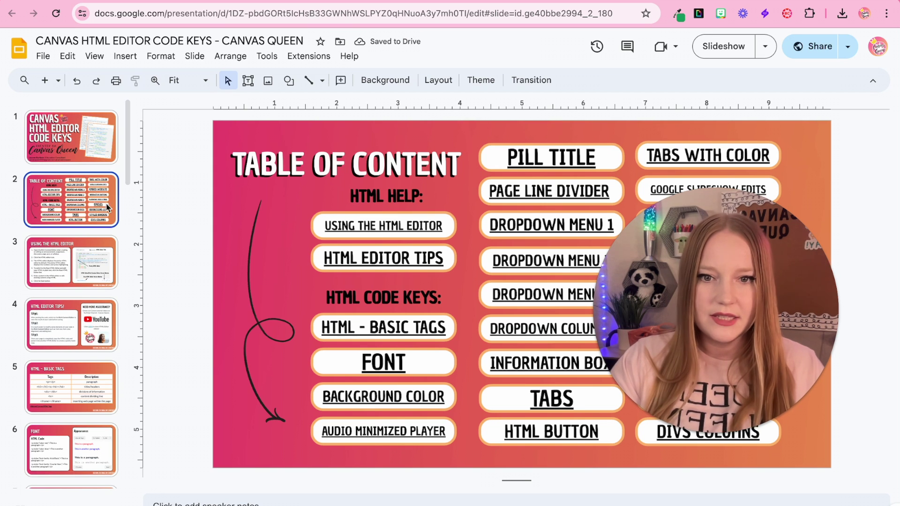
{"action": "left_click", "coordinate": [367, 433]}
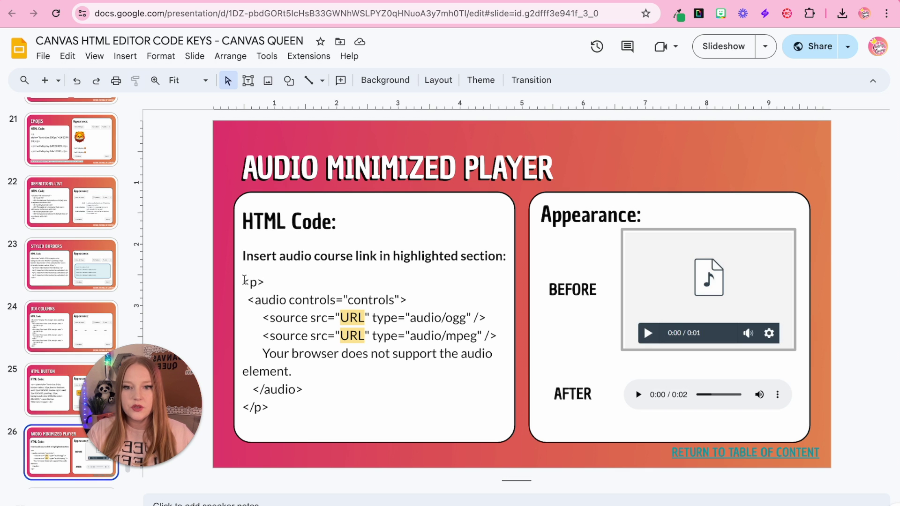
{"action": "left_click", "coordinate": [243, 279]}
{"action": "left_click", "coordinate": [243, 280]}
{"action": "left_click_drag", "start_coordinate": [243, 280], "coordinate": [272, 406]}
{"action": "key", "text": "ctrl+c"}
{"action": "left_click", "coordinate": [861, 258]}
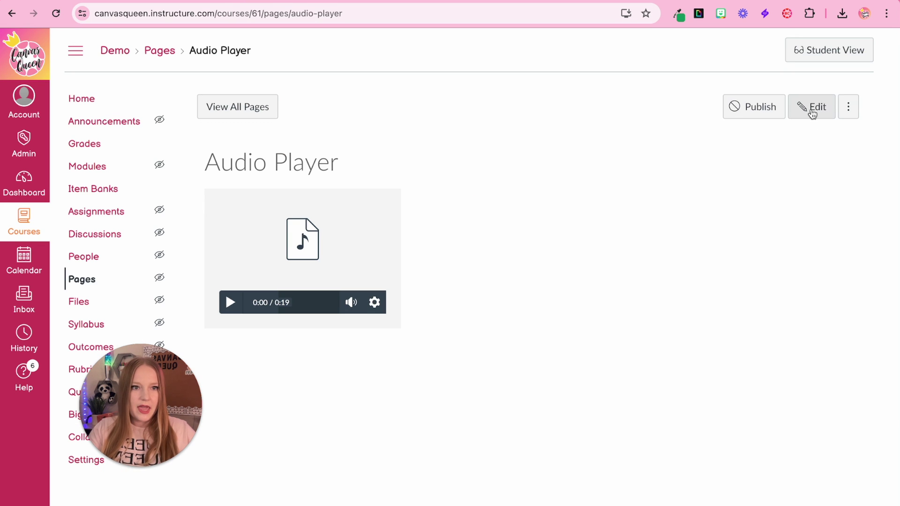
Paste the <audio> snippet after the iframe embed code in the page's HTML view, then return to the visual editor.
{"action": "left_click", "coordinate": [811, 109]}
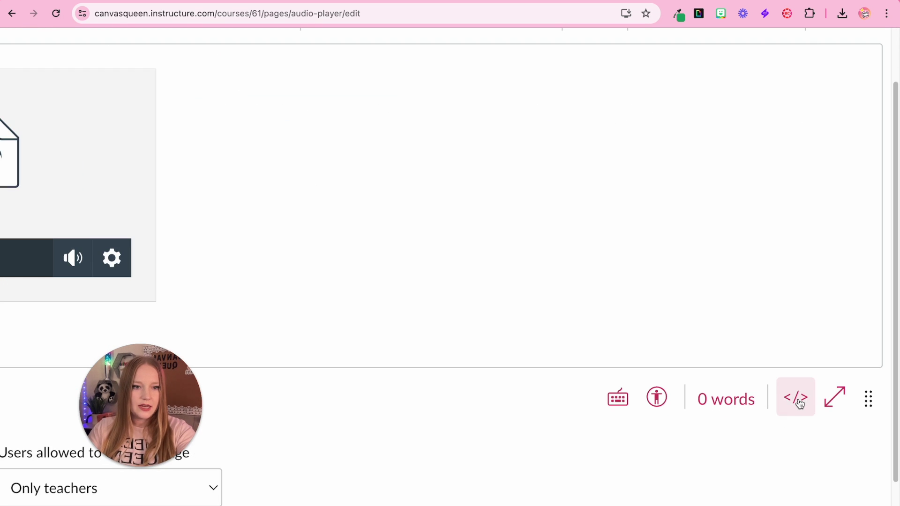
{"action": "left_click", "coordinate": [796, 419]}
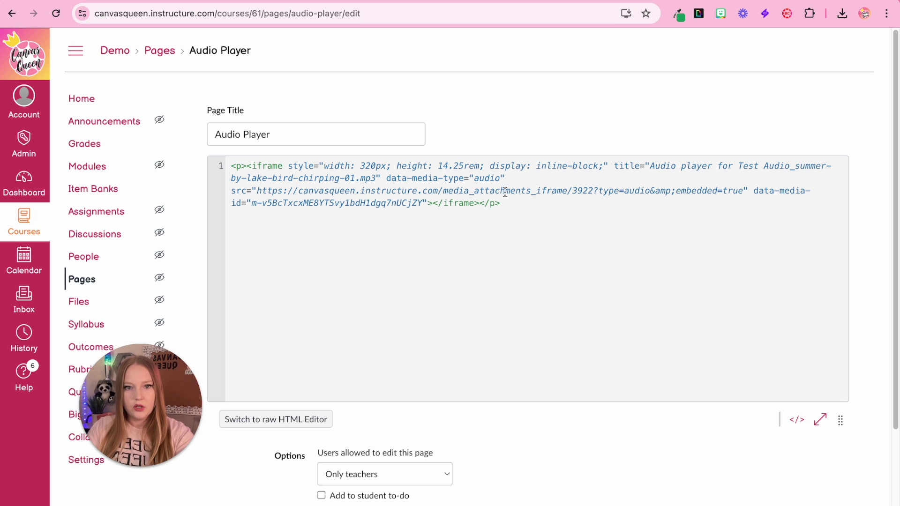
{"action": "left_click", "coordinate": [519, 207]}
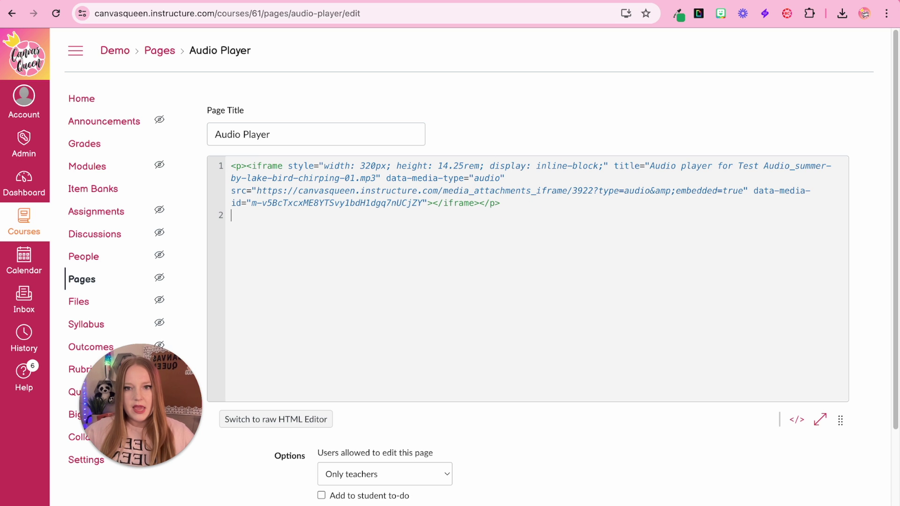
{"action": "key", "text": "ctrl+v"}
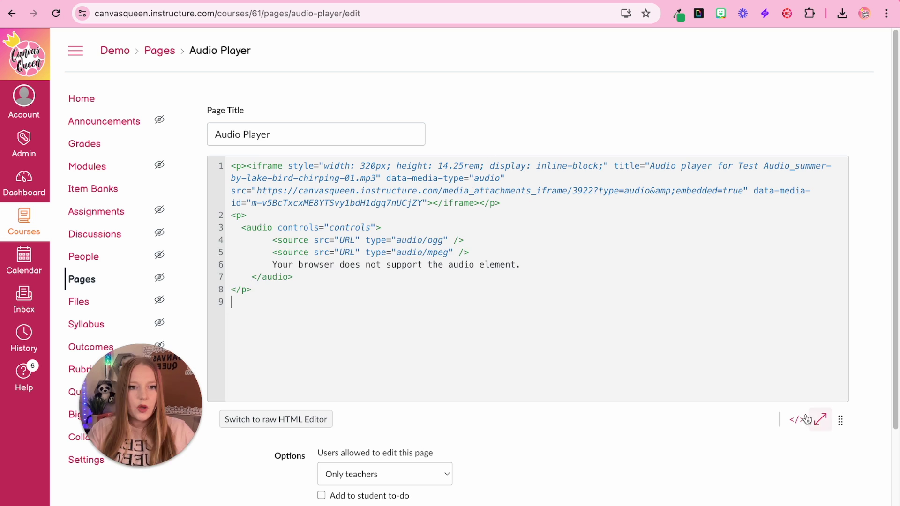
{"action": "left_click", "coordinate": [798, 425]}
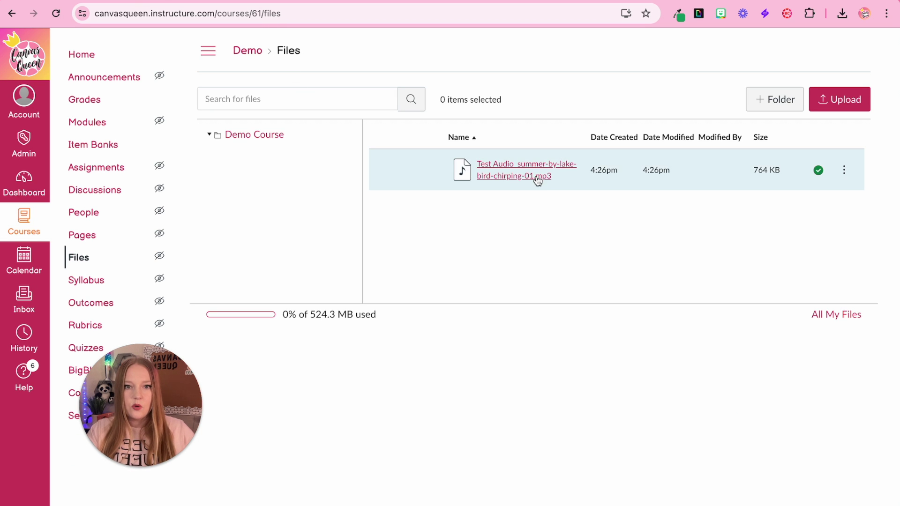
Copy the MP3 file's link address from the Files list.
{"action": "right_click", "coordinate": [538, 180]}
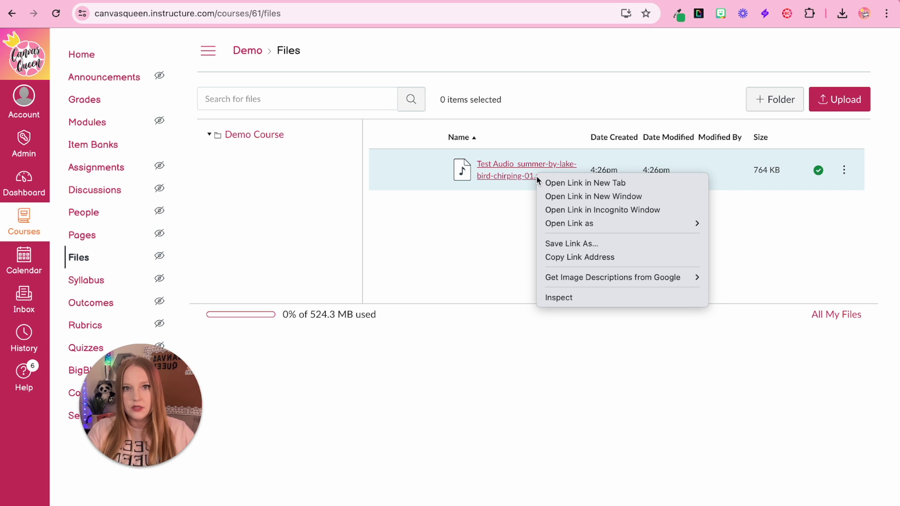
{"action": "right_click", "coordinate": [529, 167]}
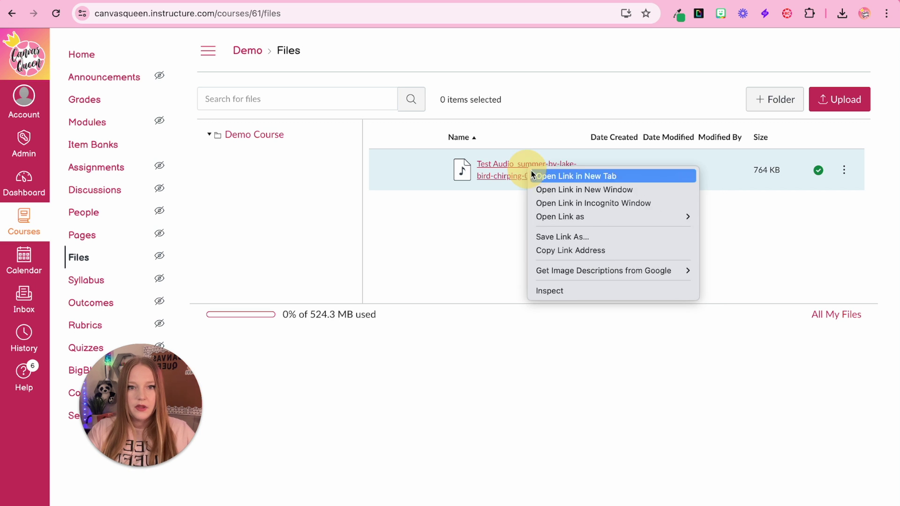
{"action": "left_click", "coordinate": [615, 258]}
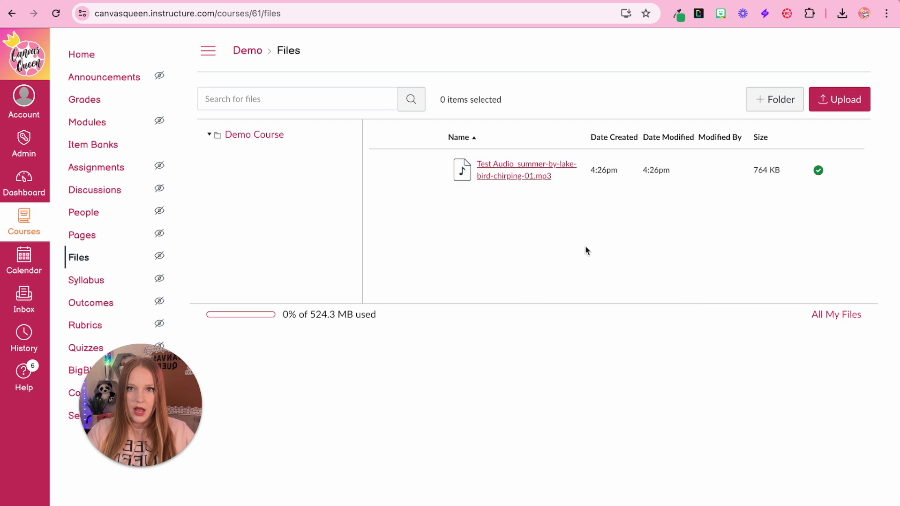
{"action": "key", "text": "ctrl+Tab"}
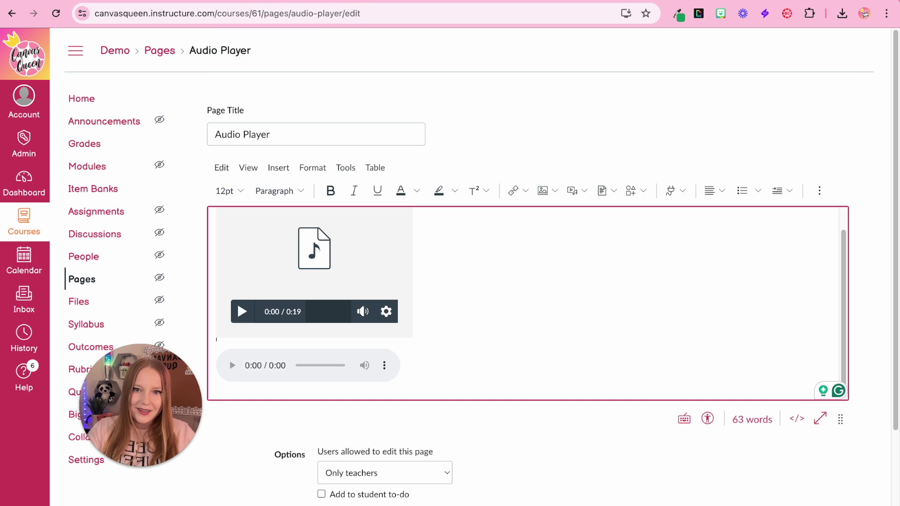
Replace both audio source URL placeholders with the MP3 link and save the page.
{"action": "left_click", "coordinate": [798, 420]}
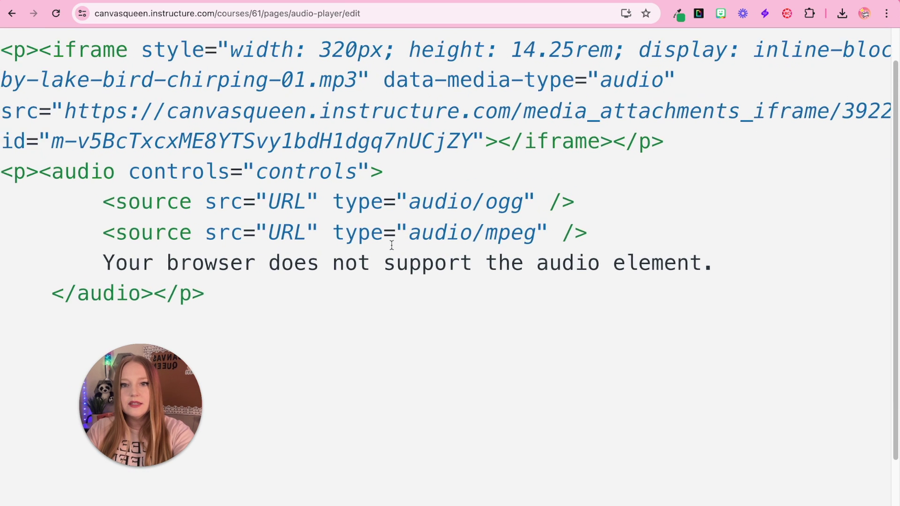
{"action": "double_click", "coordinate": [356, 197]}
{"action": "key", "text": "ctrl+v"}
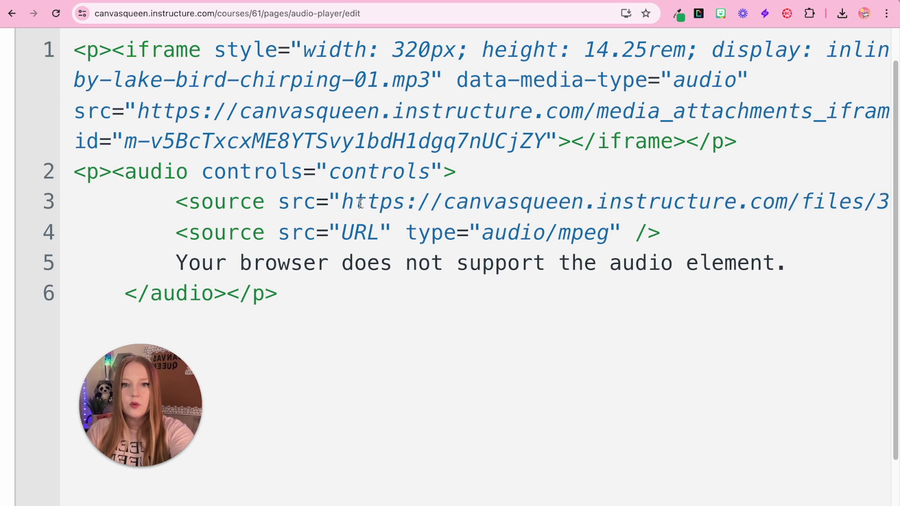
{"action": "double_click", "coordinate": [358, 224]}
{"action": "key", "text": "ctrl+v"}
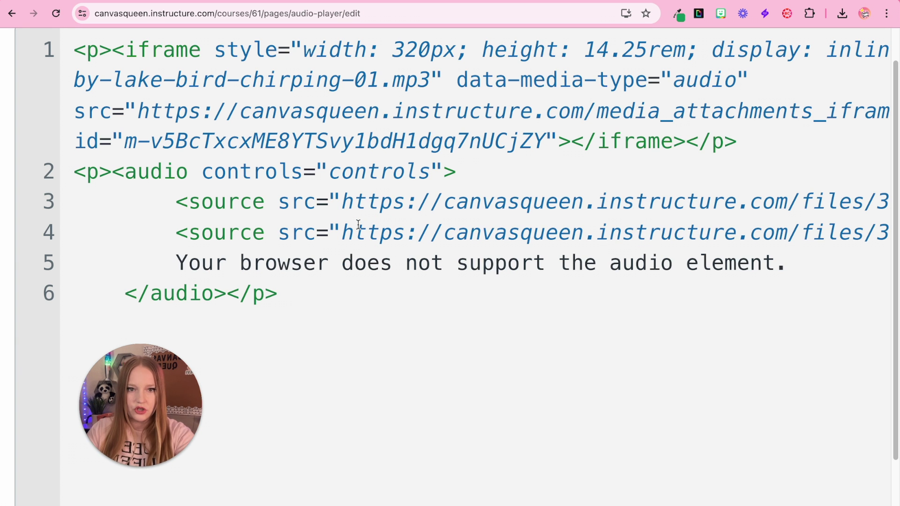
{"action": "scroll", "coordinate": [697, 430], "scroll_direction": "down", "scroll_amount": 3}
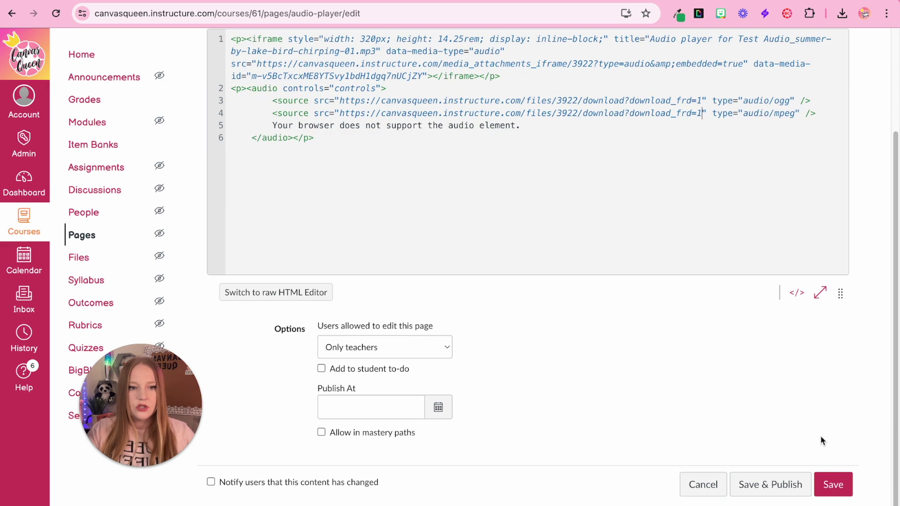
{"action": "left_click", "coordinate": [833, 485]}
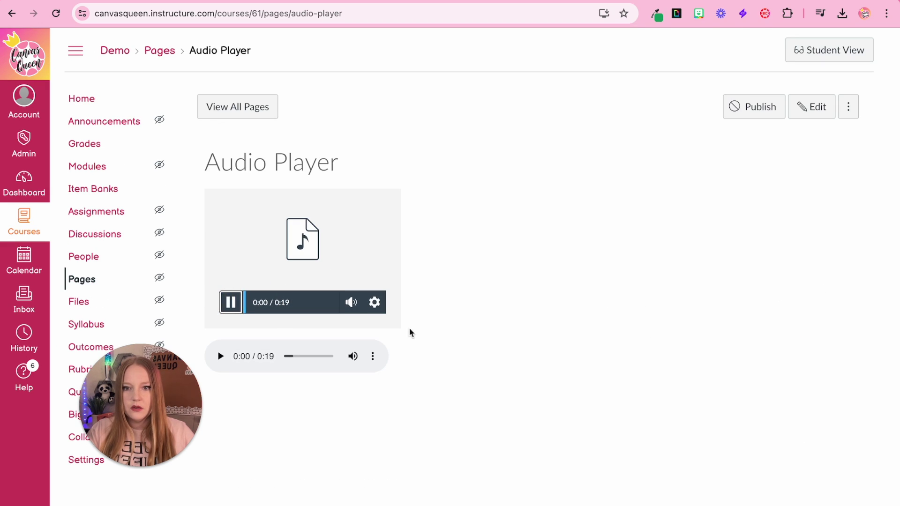
Test playback by pausing the embedded player and playing then pausing the HTML5 audio player.
{"action": "left_click", "coordinate": [230, 302]}
{"action": "left_click", "coordinate": [220, 356]}
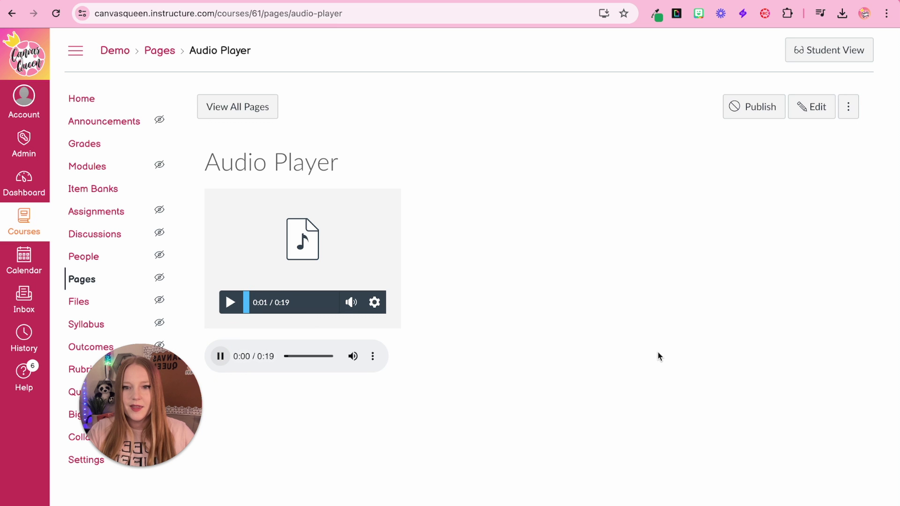
{"action": "key", "text": "space"}
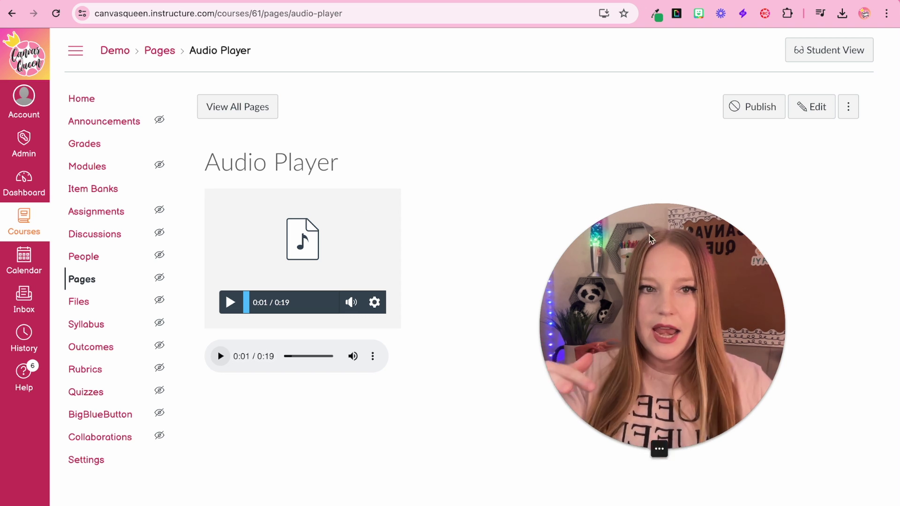
Remove the old embedded media player, keeping only the HTML5 audio player, and save.
{"action": "left_click", "coordinate": [793, 112]}
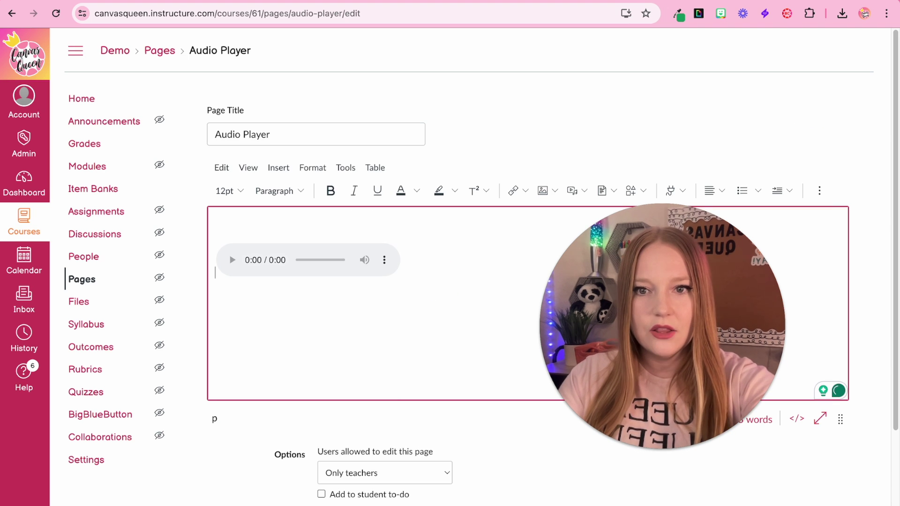
{"action": "scroll", "coordinate": [826, 462], "scroll_direction": "down", "scroll_amount": 3}
{"action": "left_click", "coordinate": [839, 498]}
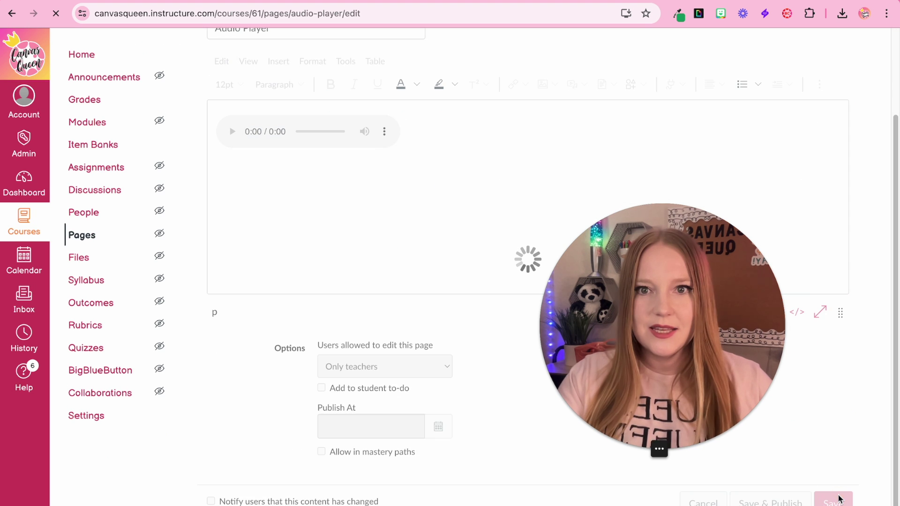